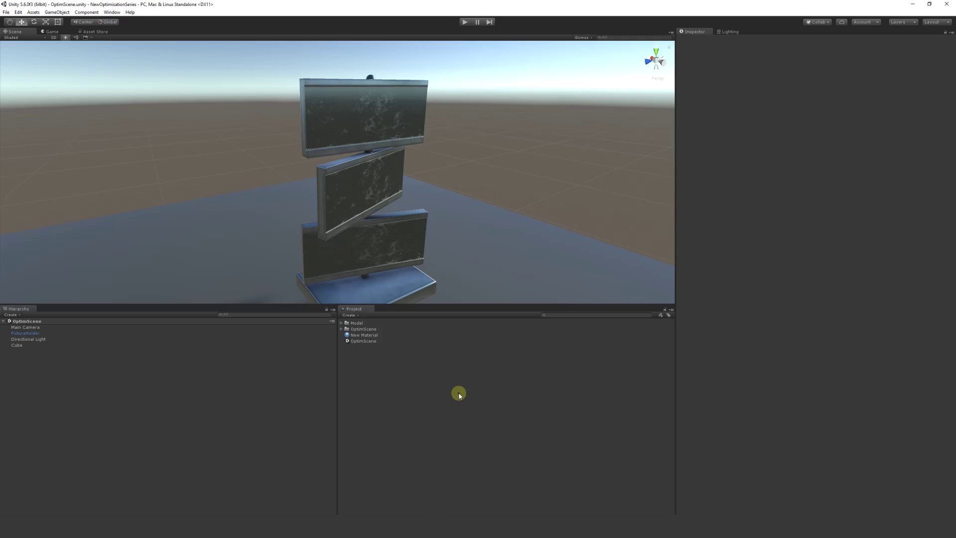
- Orbit and zoom the Scene view around the stacked picture boards
right_click_drag(466, 303, 308, 204)
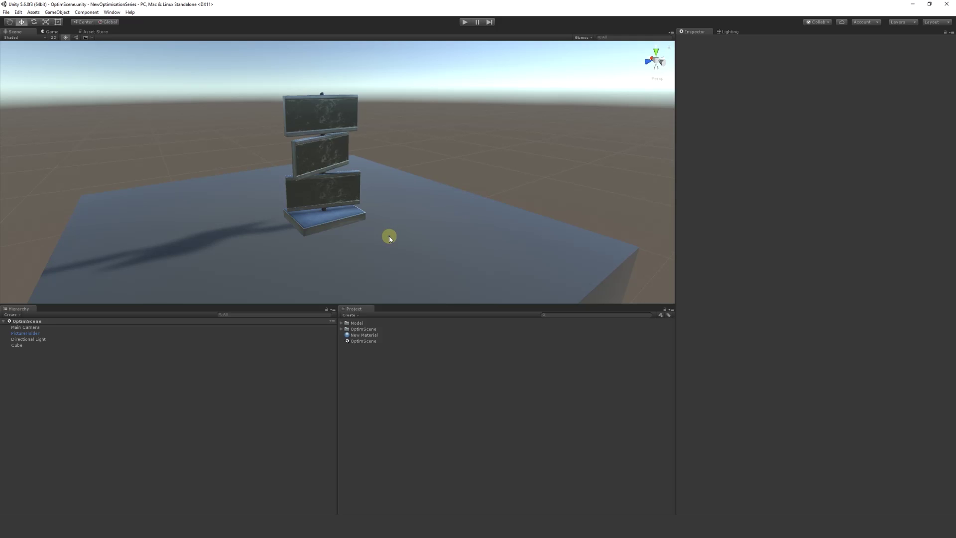
scroll(390, 238, "up", 6)
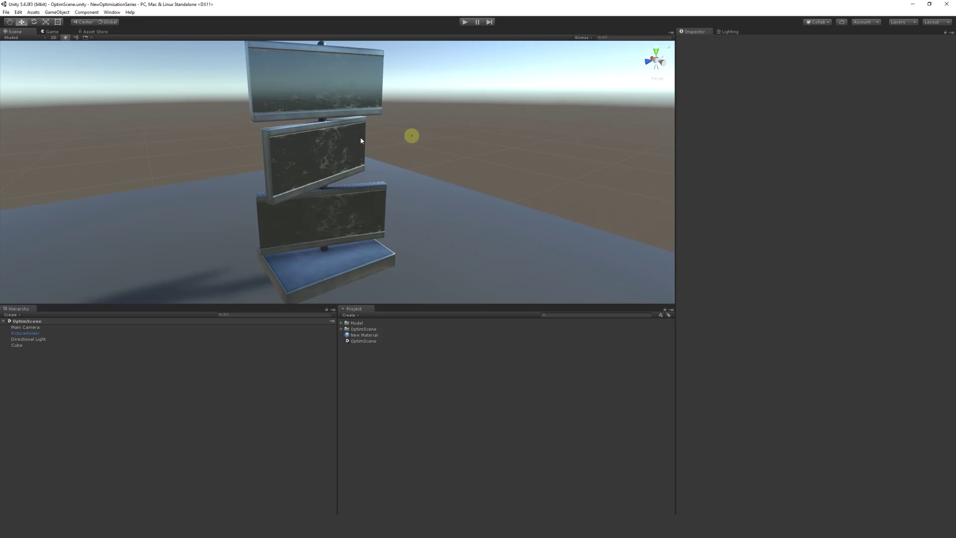
- Add OptimScene to Scenes In Build and start a PC standalone build
left_click(6, 12)
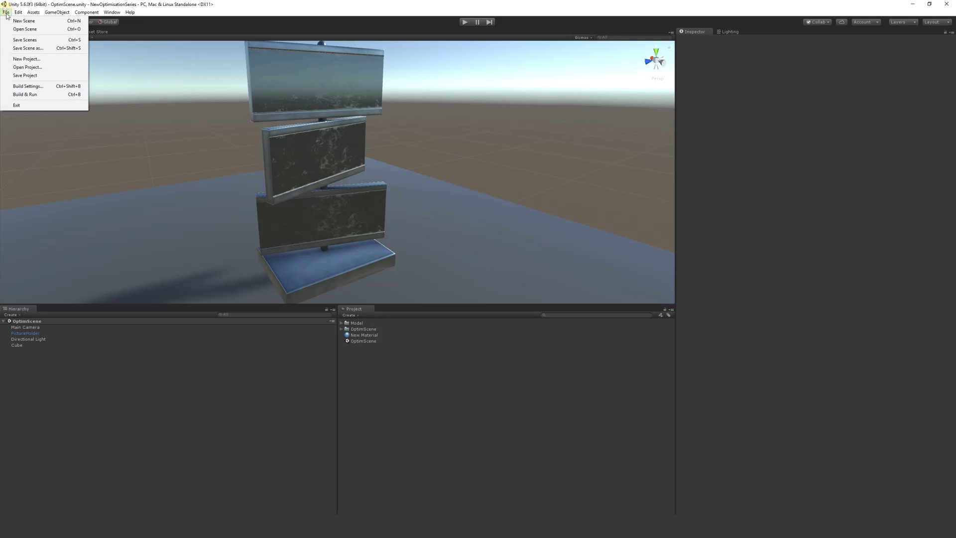
left_click(35, 87)
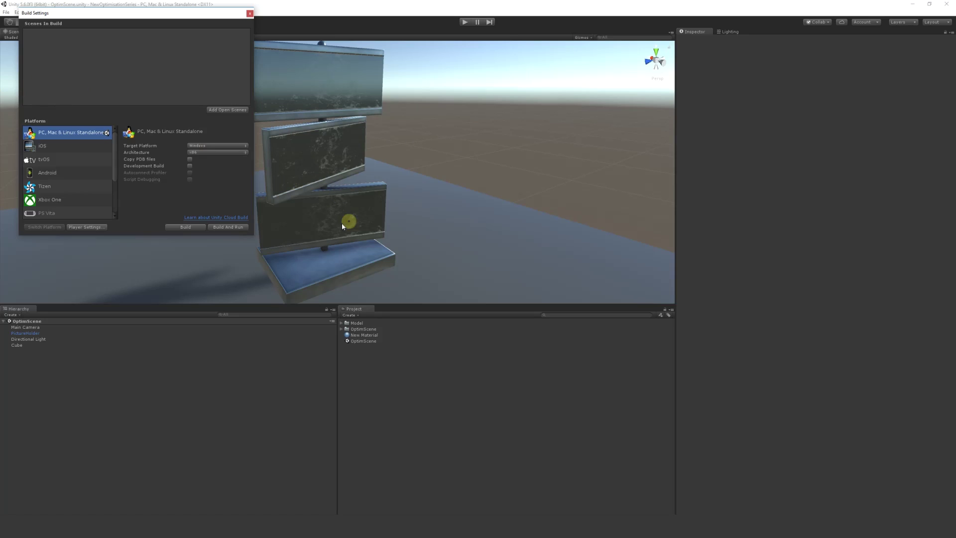
left_click_drag(363, 341, 134, 75)
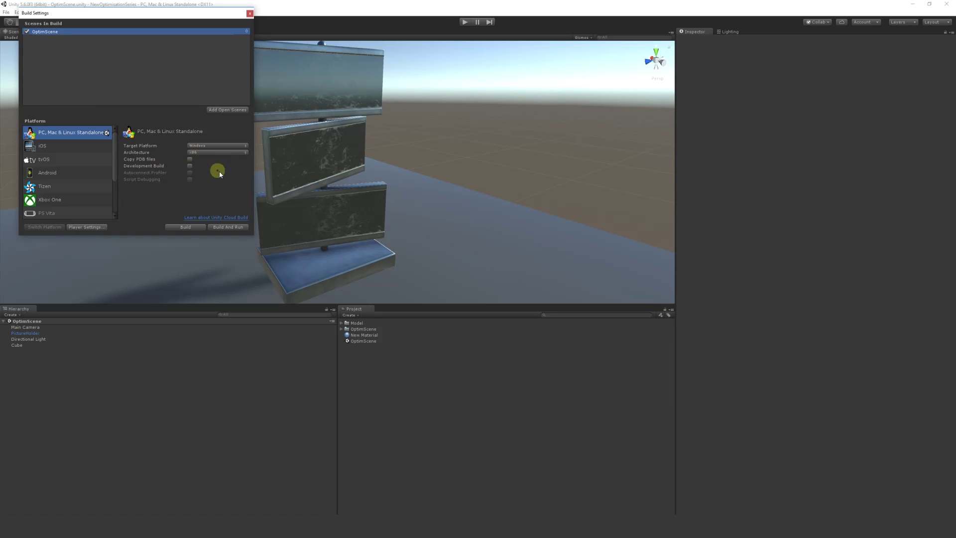
left_click(185, 227)
- Confirm the Desktop as the build output folder, then return to Unity's Build Settings
key("Return")
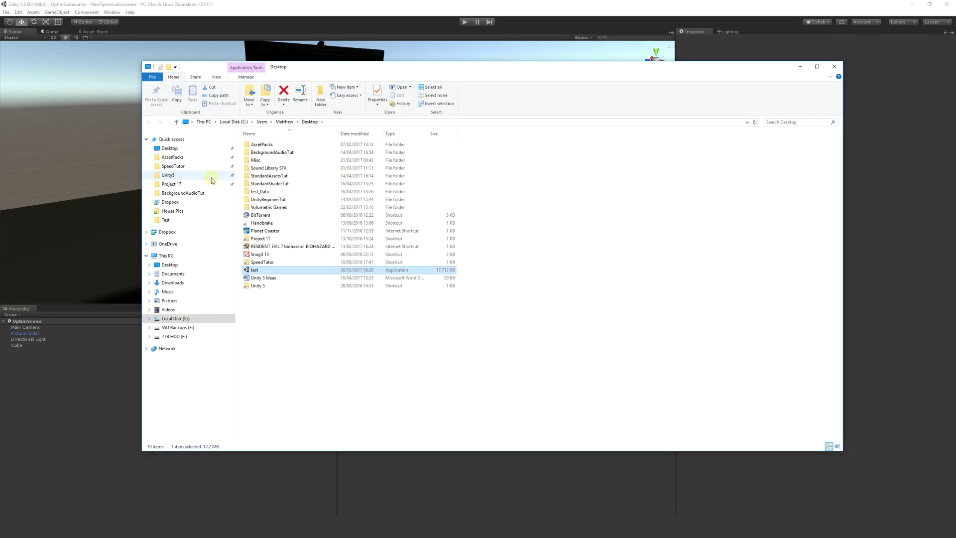
left_click(700, 54)
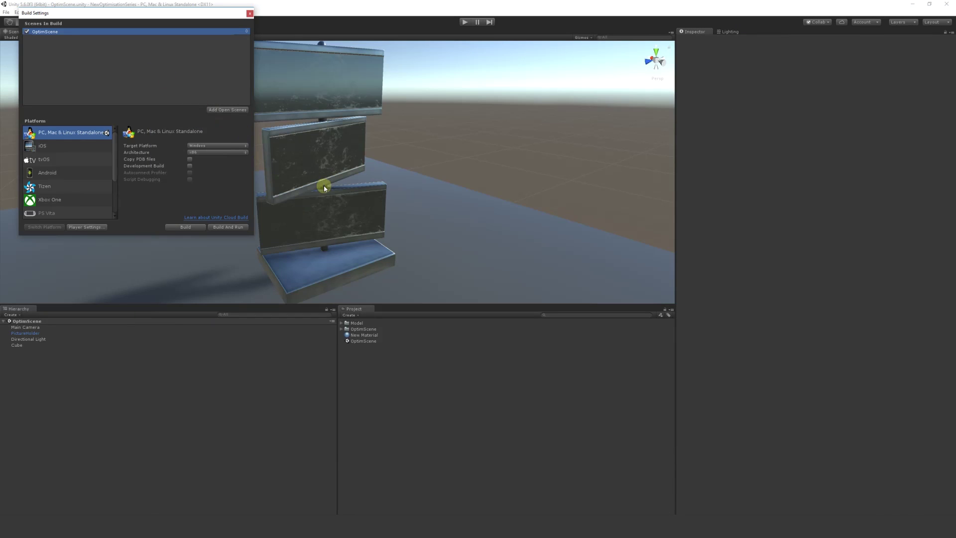
- Close Build Settings, open the Console, and open the Editor Log in Notepad
left_click(249, 14)
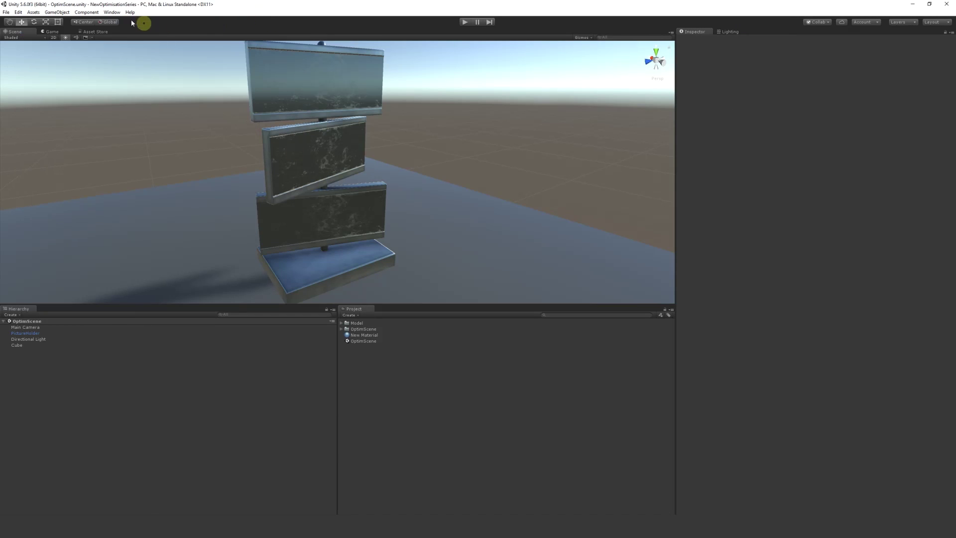
left_click(112, 13)
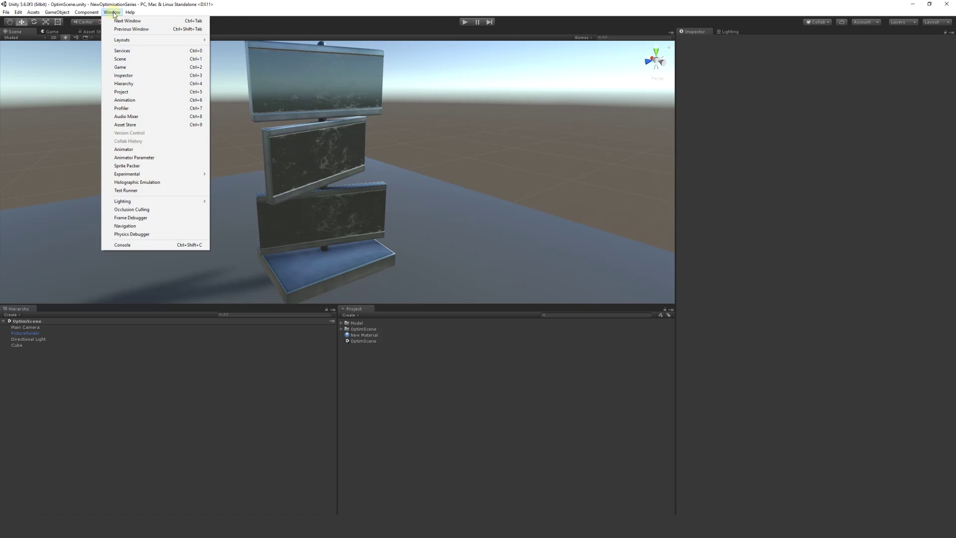
left_click(179, 245)
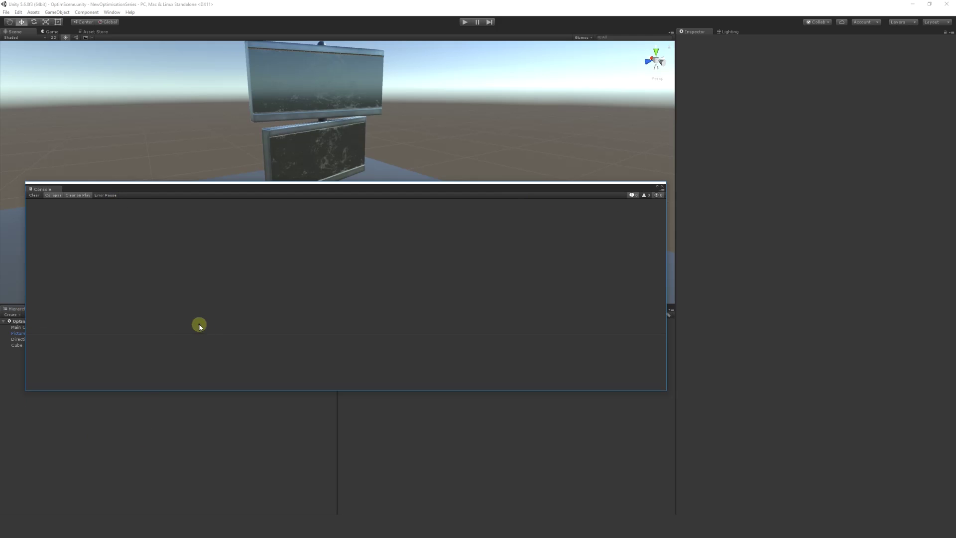
left_click(661, 193)
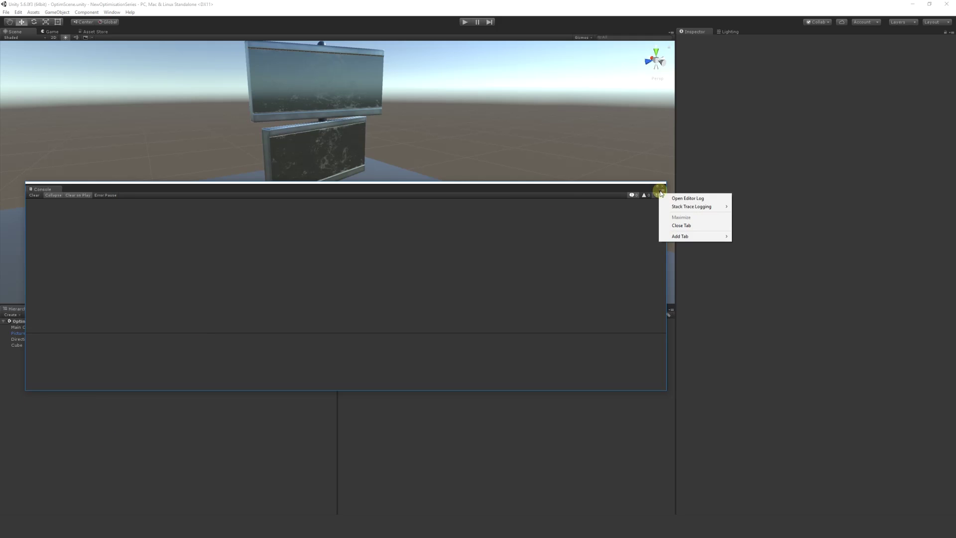
left_click(713, 199)
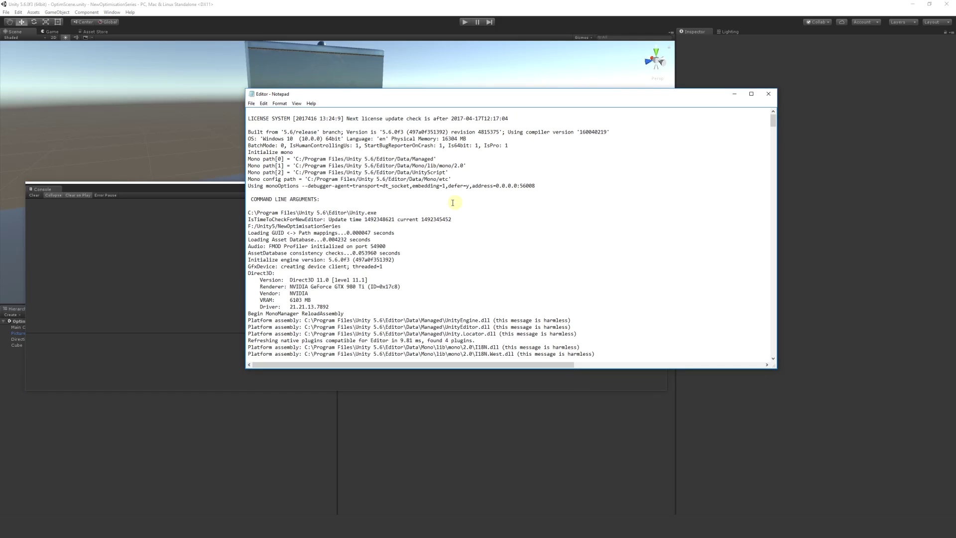
- Scroll the editor log to the build size report and enlarge the Notepad window
scroll(395, 248, "down", 3)
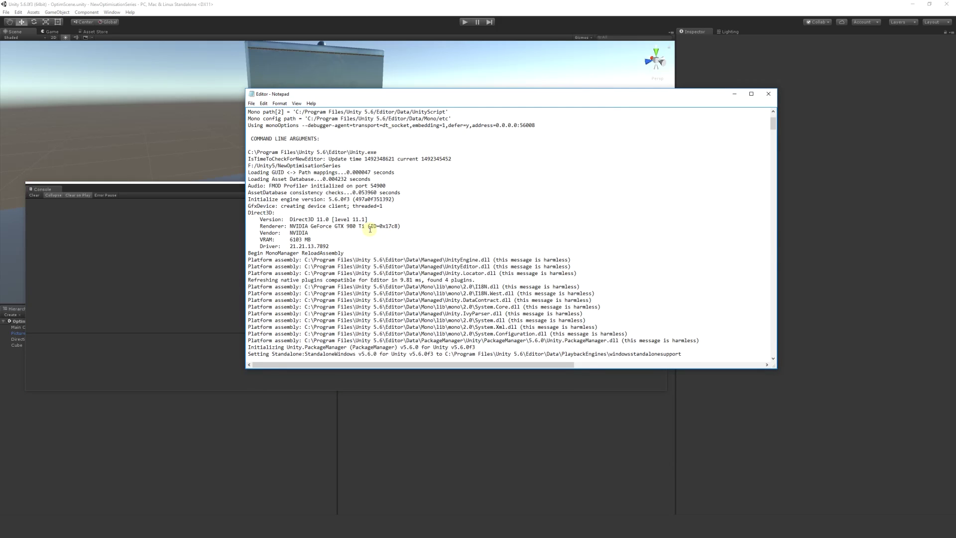
scroll(394, 174, "down", 20)
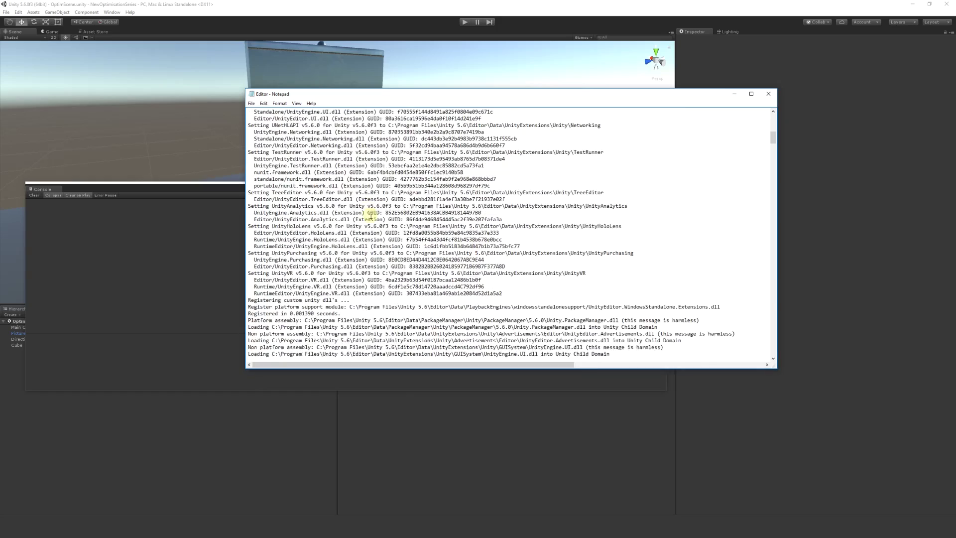
scroll(374, 243, "down", 20)
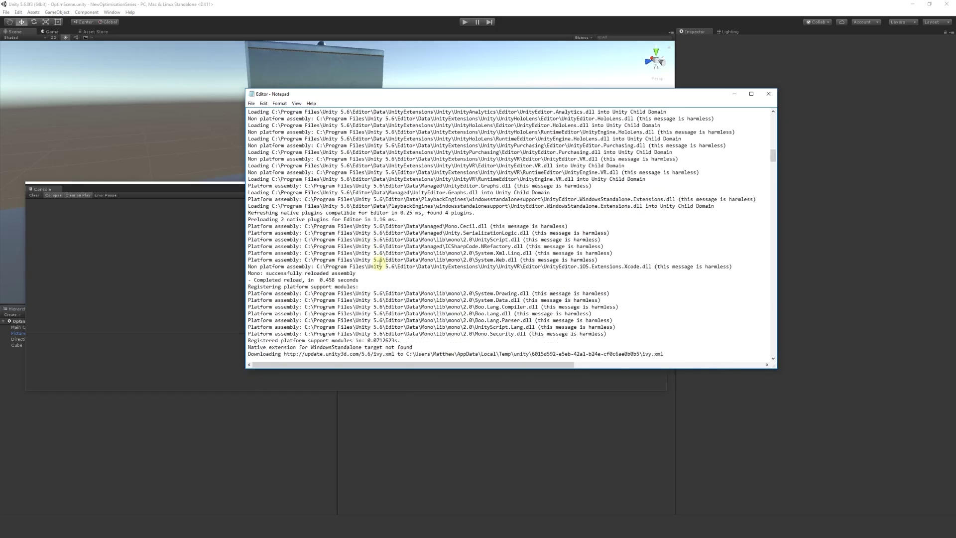
scroll(379, 264, "down", 20)
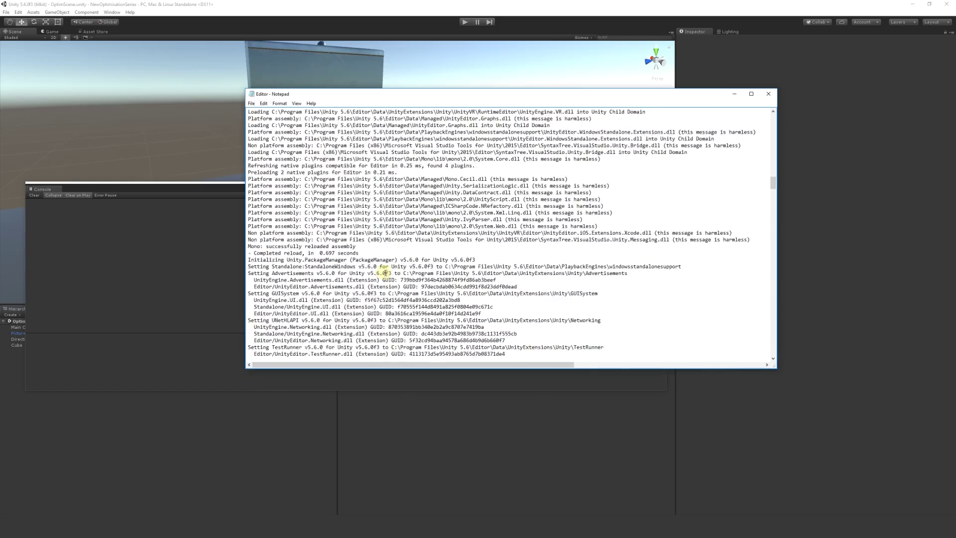
scroll(392, 275, "down", 20)
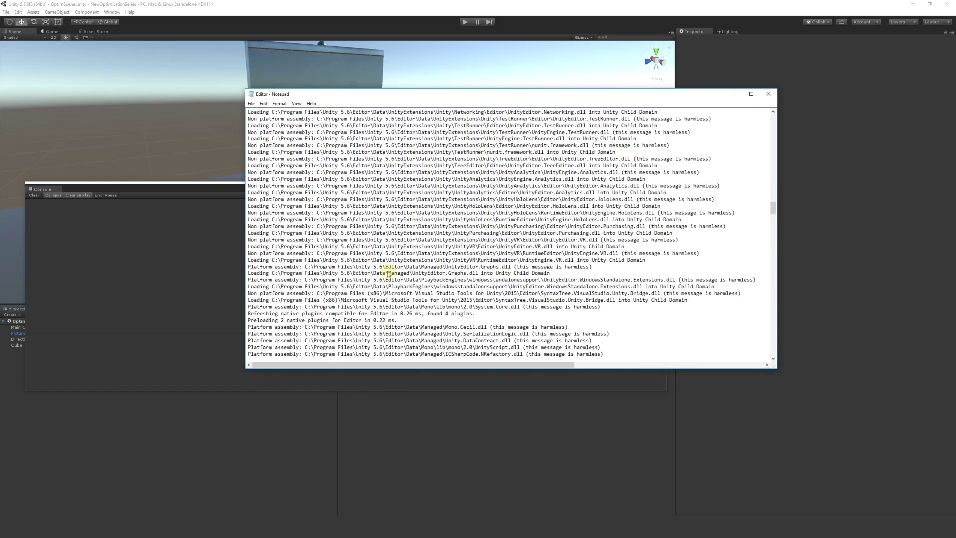
scroll(386, 270, "down", 15)
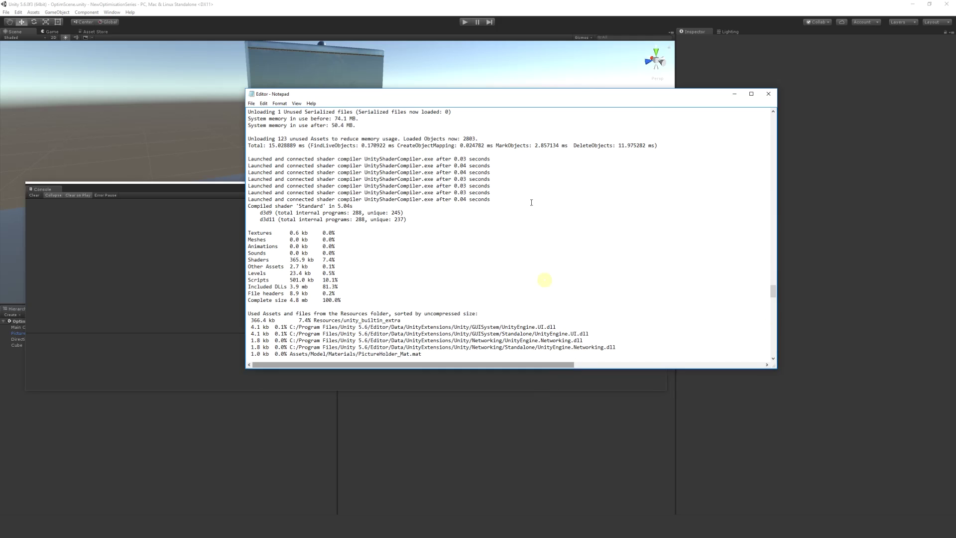
left_click_drag(246, 89, 152, 48)
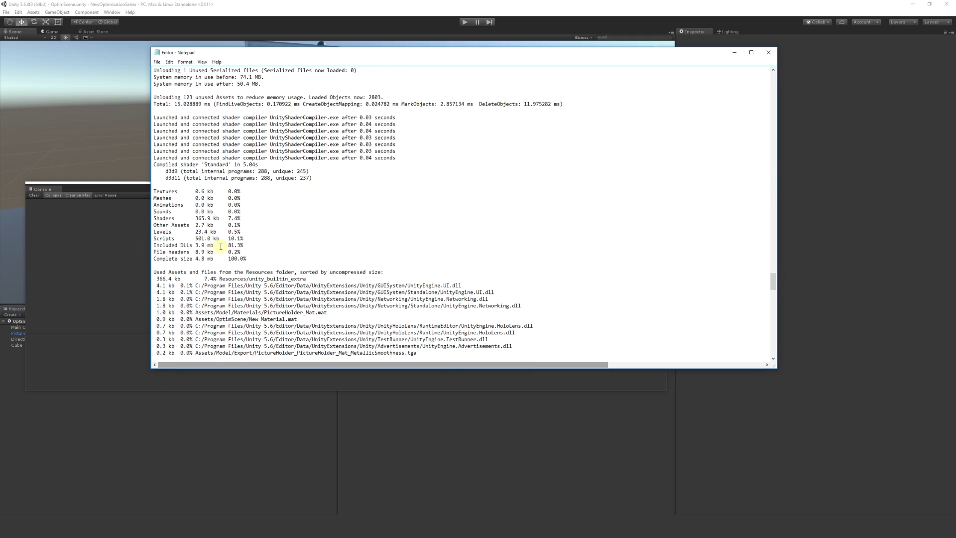
- Read through the rest of the asset-size report, then close the editor log
scroll(221, 247, "down", 3)
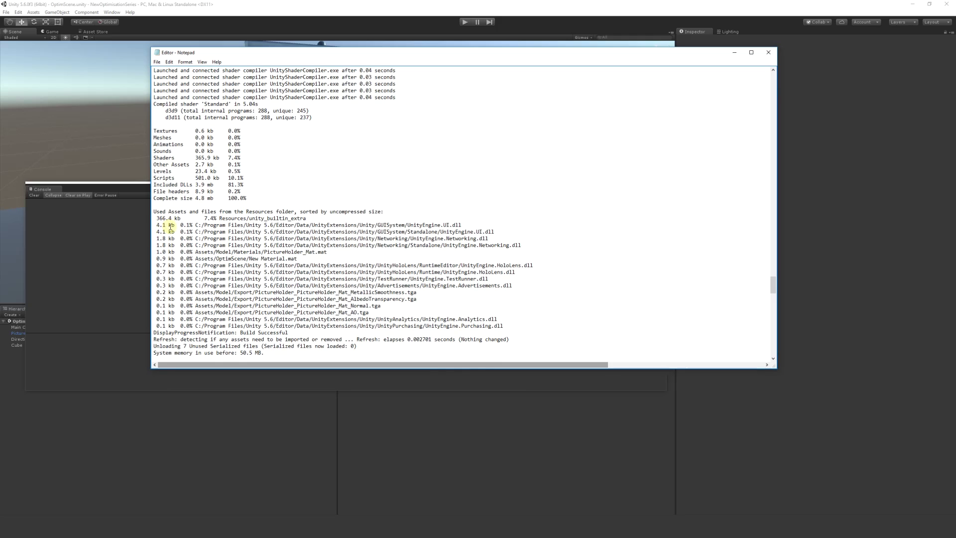
scroll(231, 259, "down", 1)
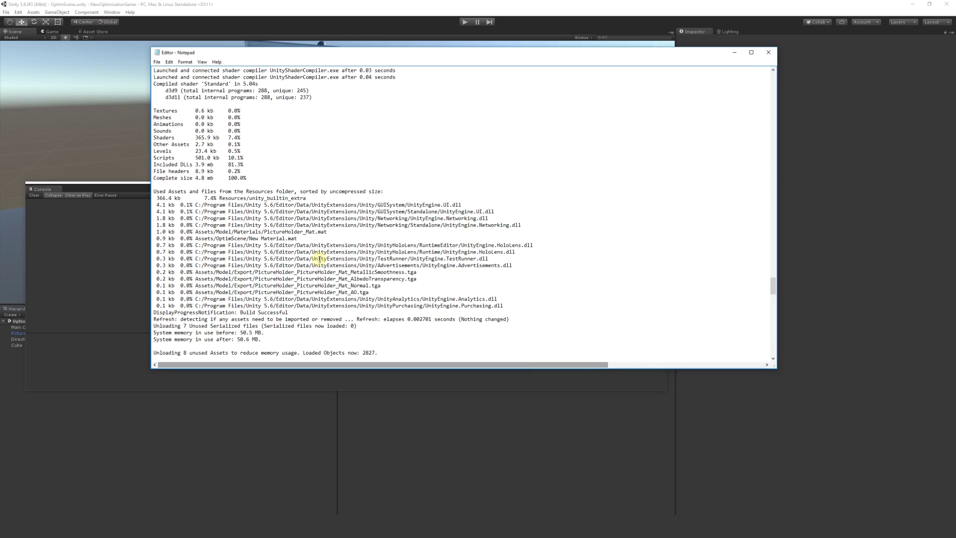
scroll(314, 244, "down", 1)
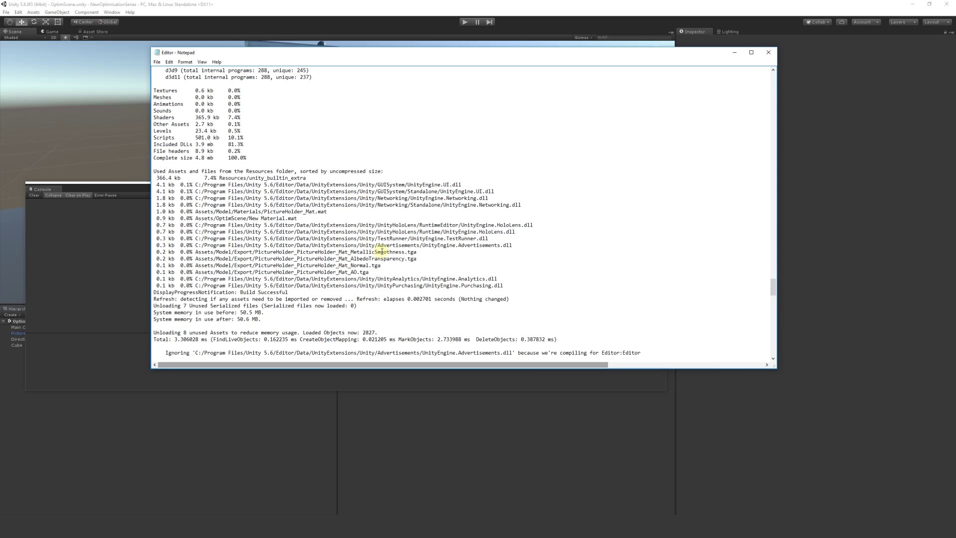
left_click(768, 52)
- Close the Console and select the MetallicSmoothness texture in the Model folder
left_click(663, 186)
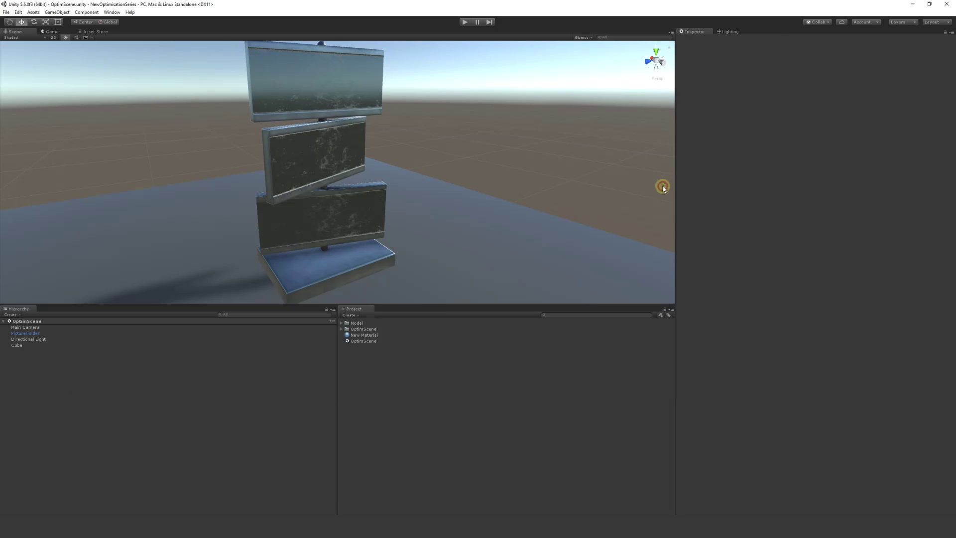
left_click(341, 324)
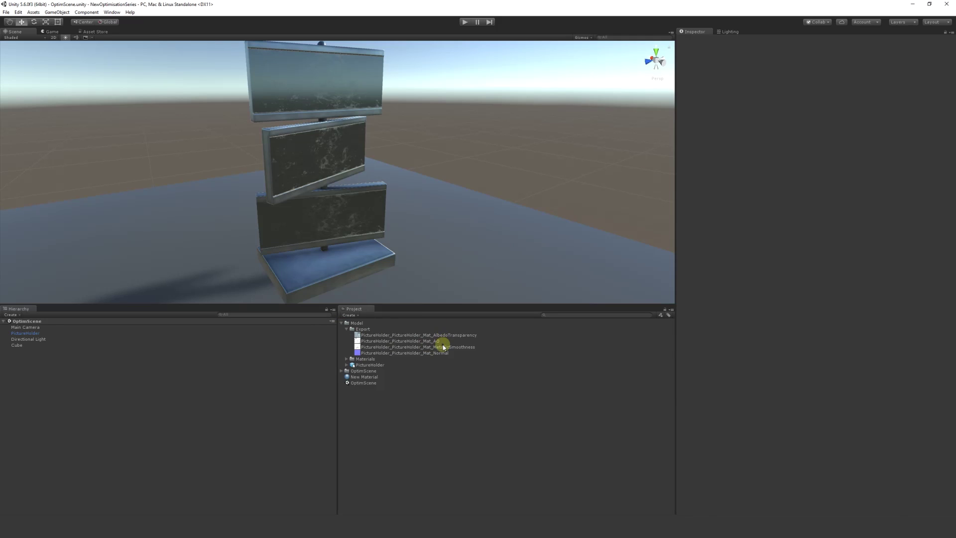
left_click(440, 347)
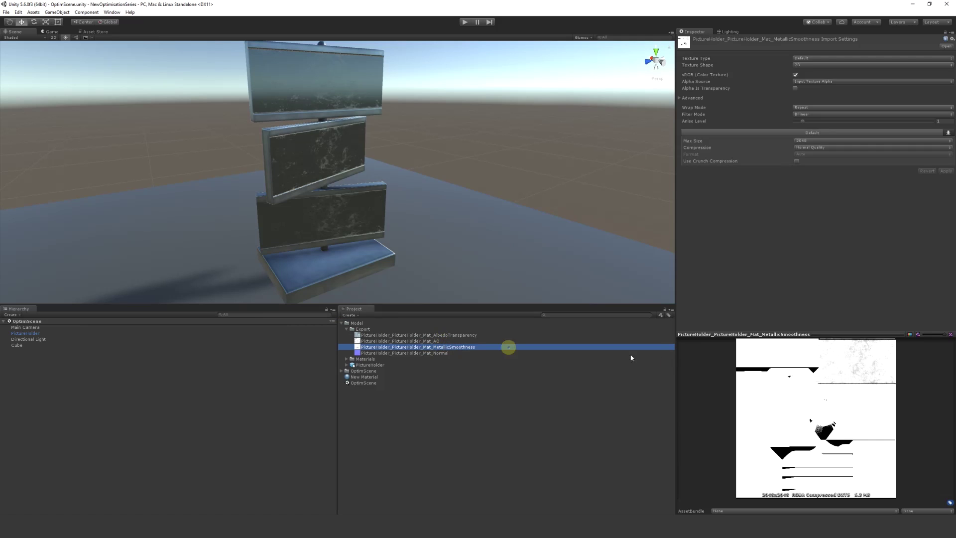
- Set the texture's Max Size to 1024, apply, and reselect it to confirm 1.3 MB
left_click(813, 144)
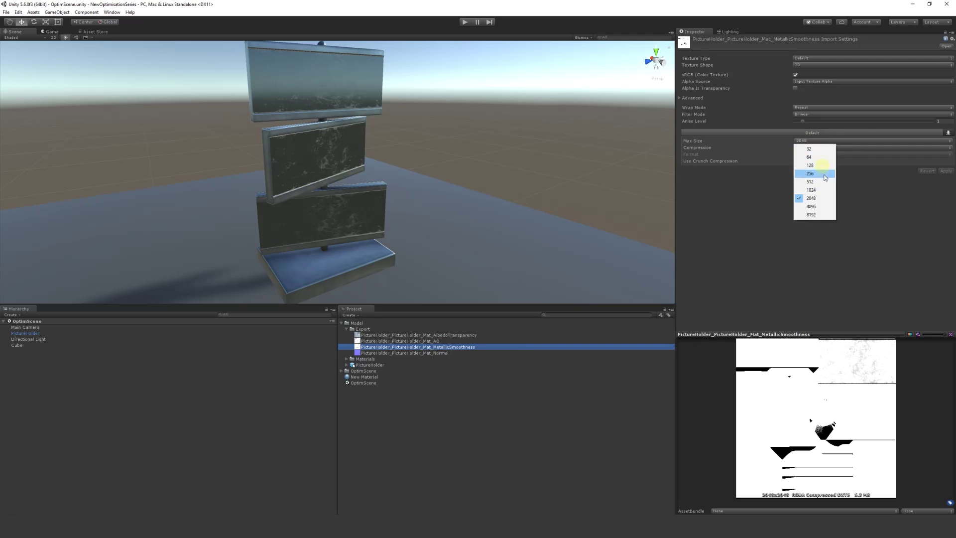
left_click(816, 188)
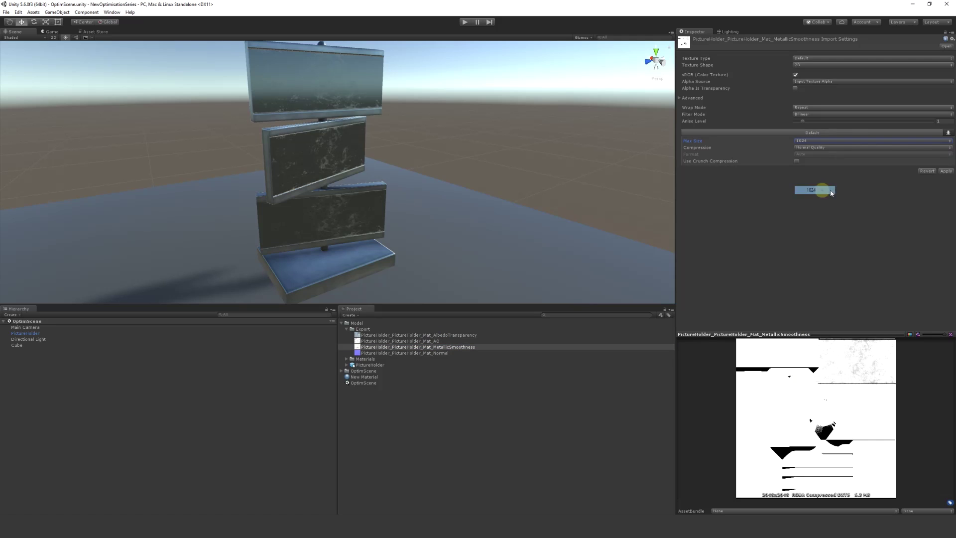
left_click(944, 172)
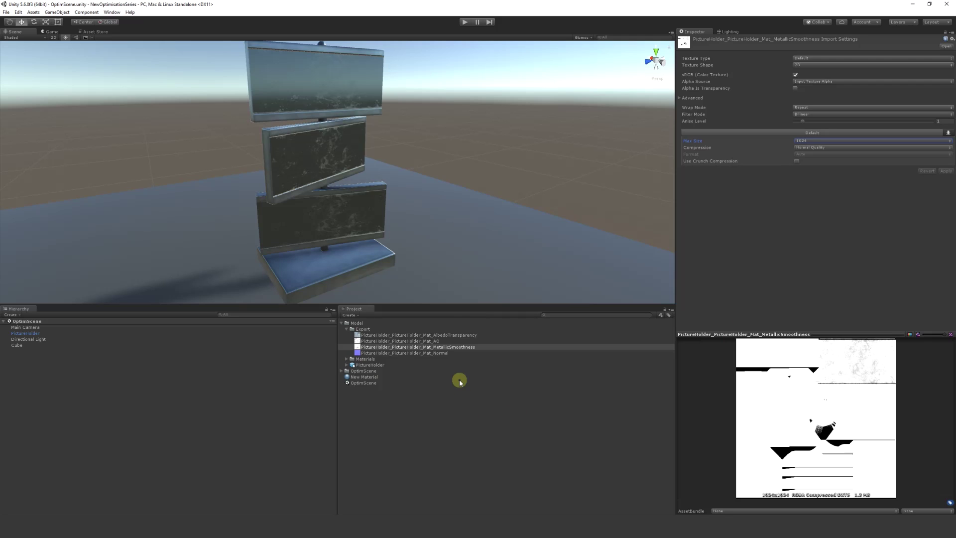
left_click(379, 421)
left_click(427, 347)
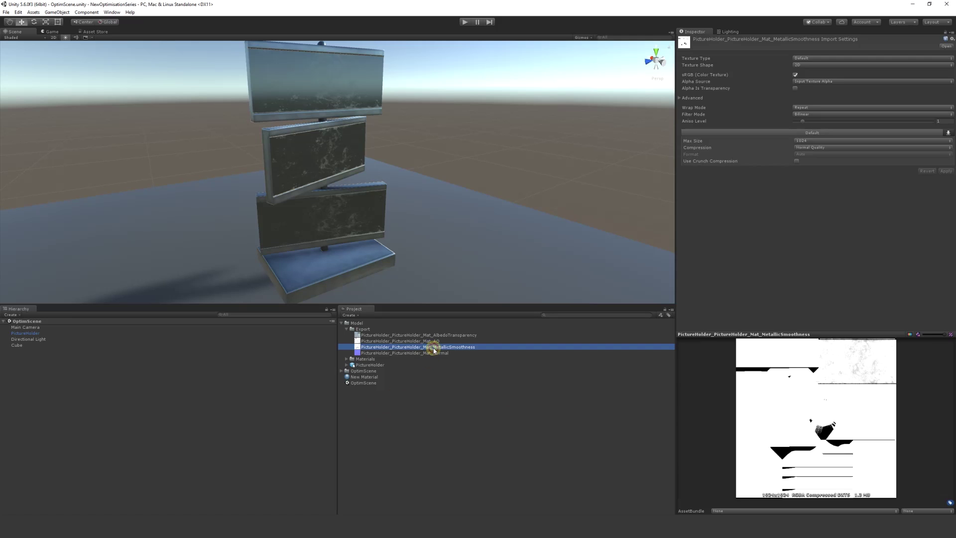
- Review the AlbedoTransparency, AO, MetallicSmoothness and Normal import settings, then collapse Export
left_click(425, 441)
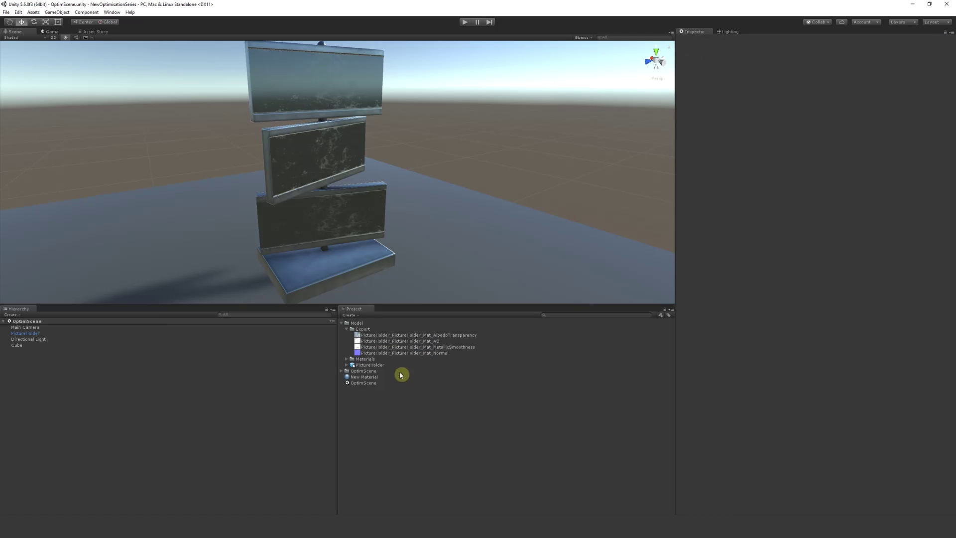
left_click(434, 335)
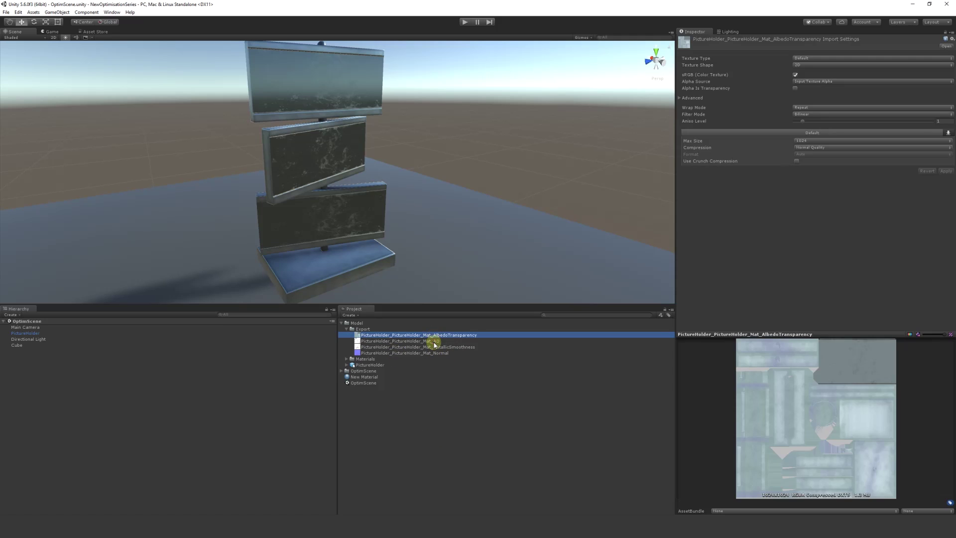
left_click(435, 341)
left_click(436, 347)
left_click(437, 353)
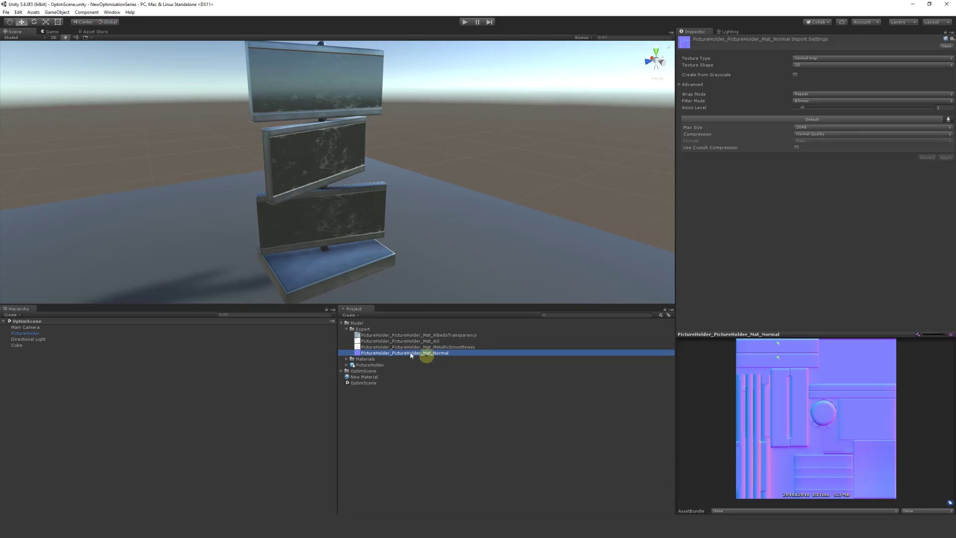
left_click(347, 330)
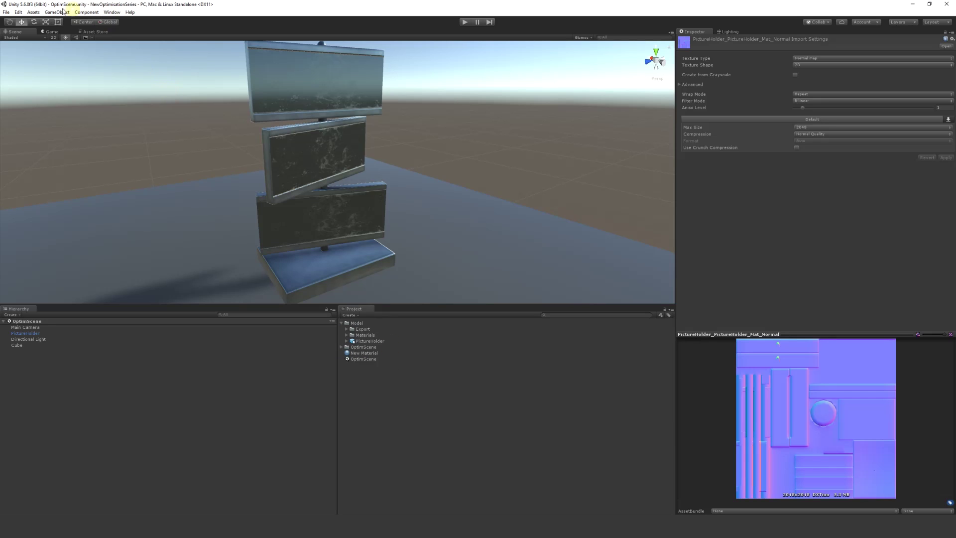
left_click(6, 12)
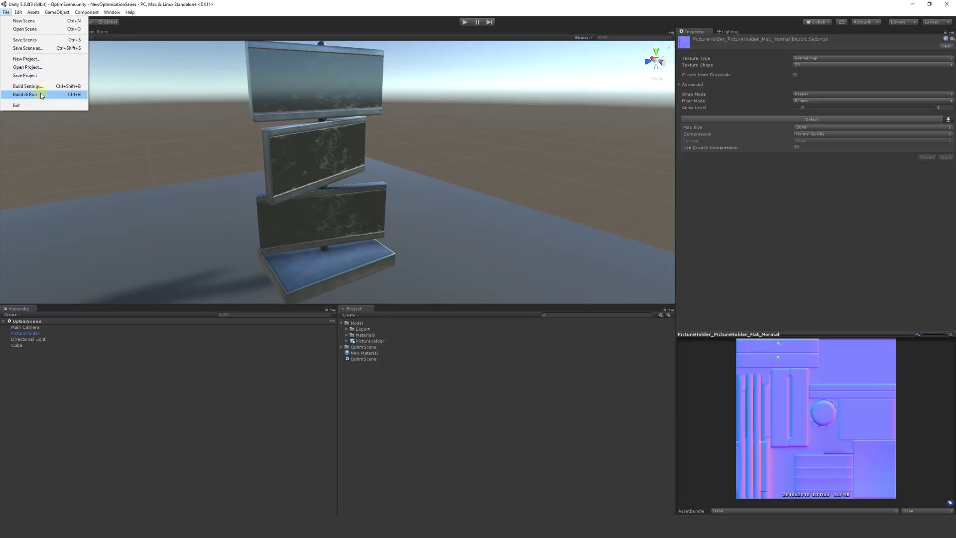
left_click(112, 12)
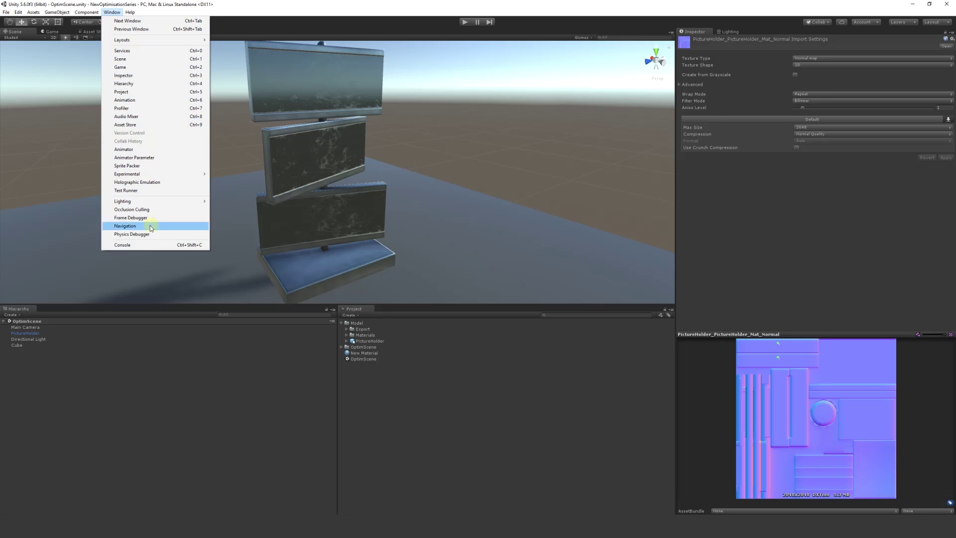
left_click(143, 246)
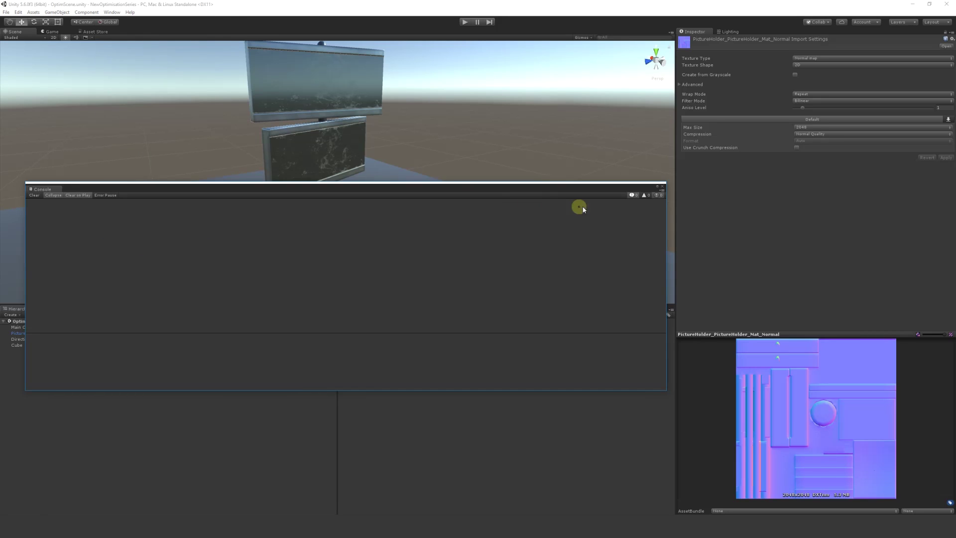
left_click(662, 190)
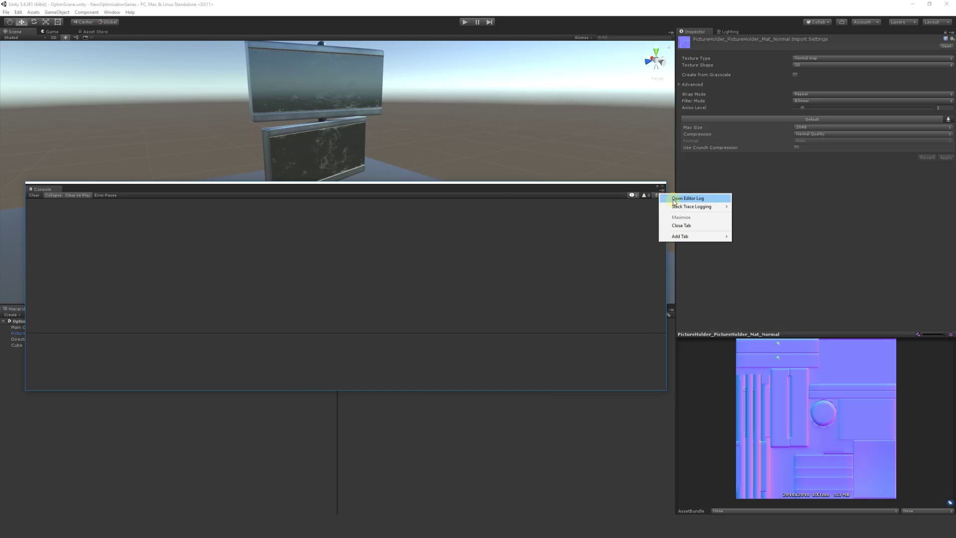
left_click(633, 189)
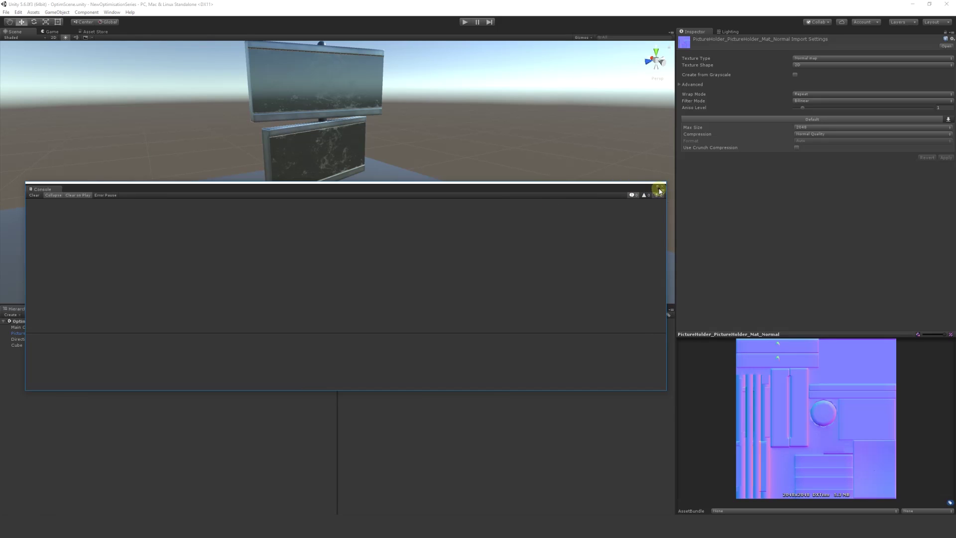
left_click(663, 188)
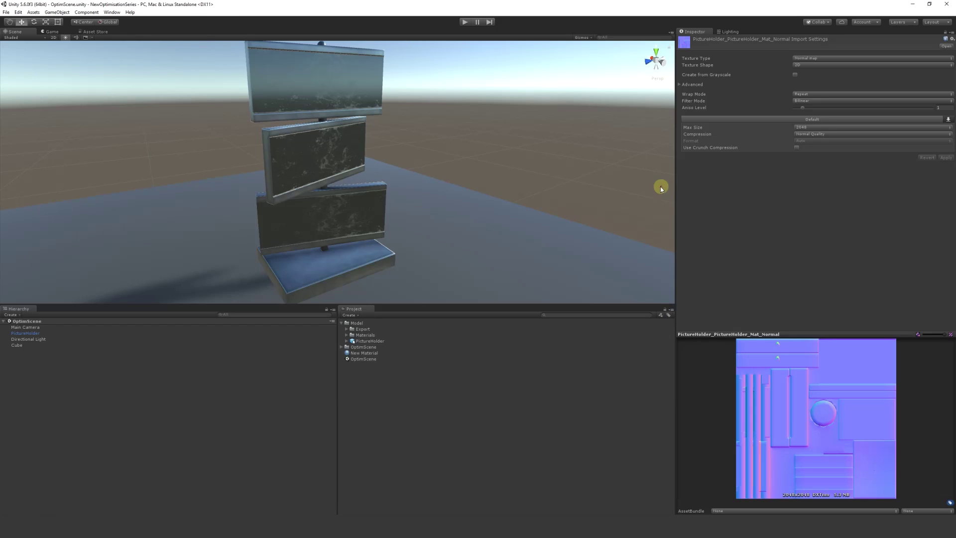